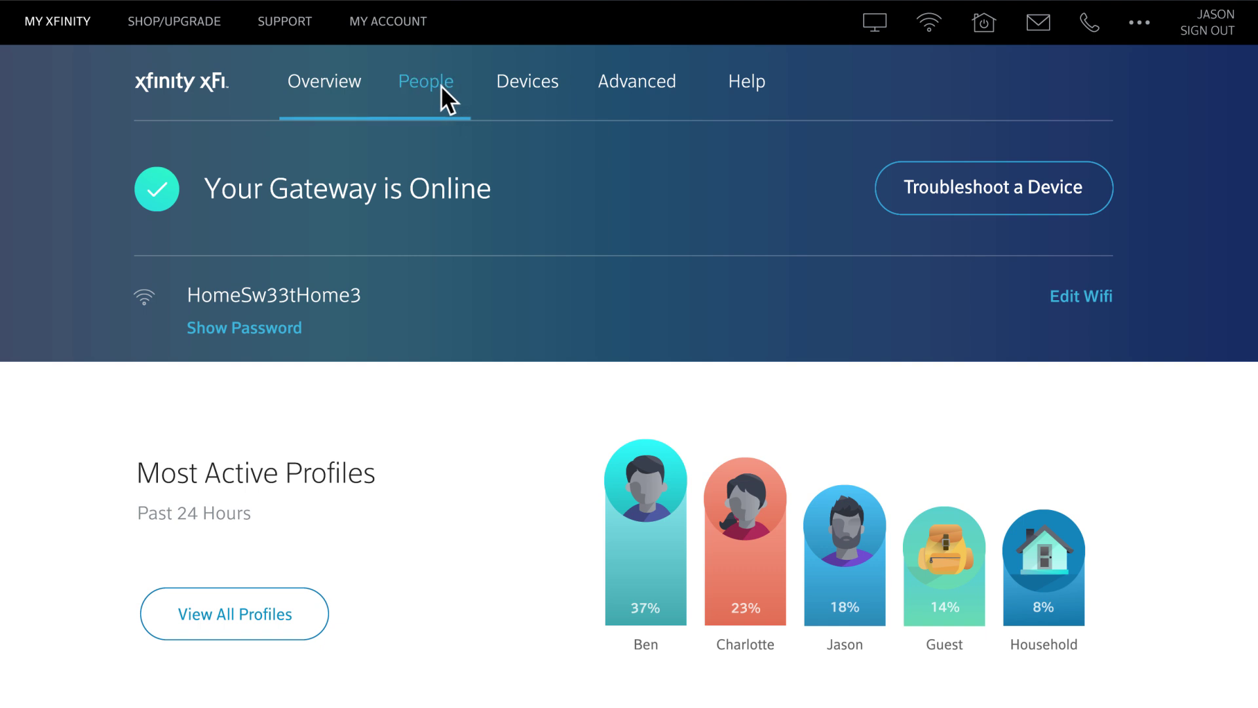
Browse the household profile cards on the People page, then start a new profile.
click(441, 84)
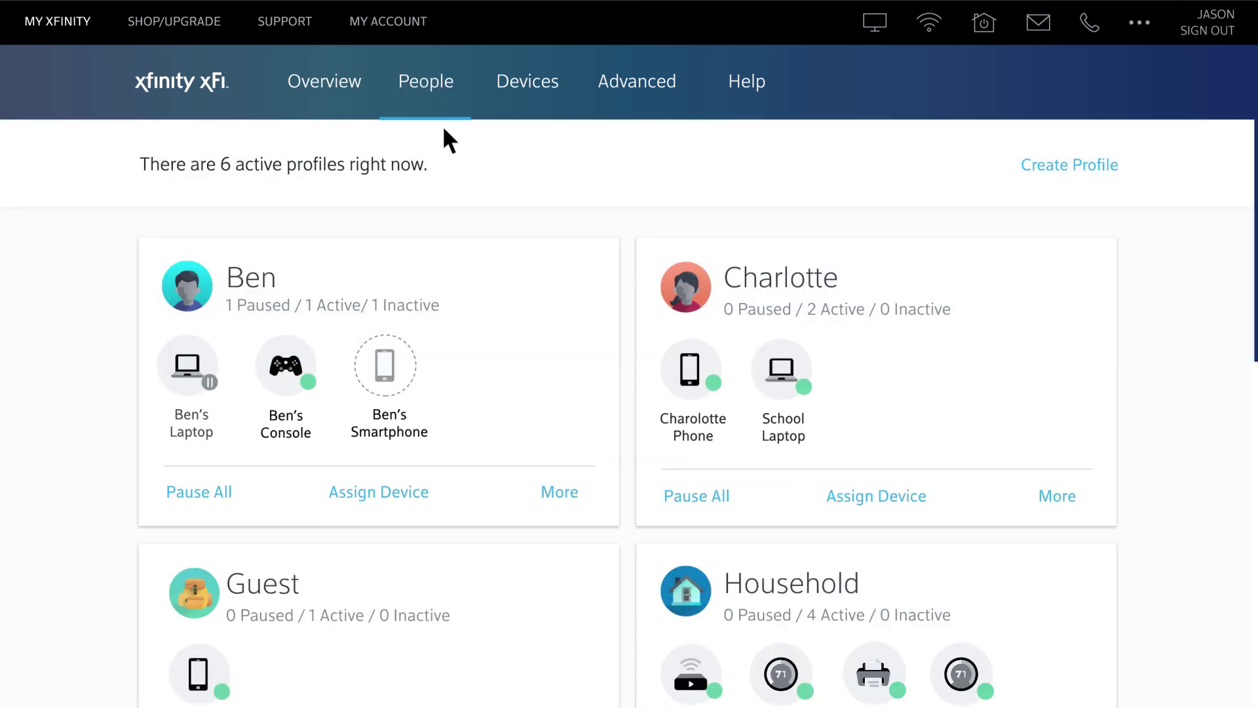
scroll(451, 156, down, 3)
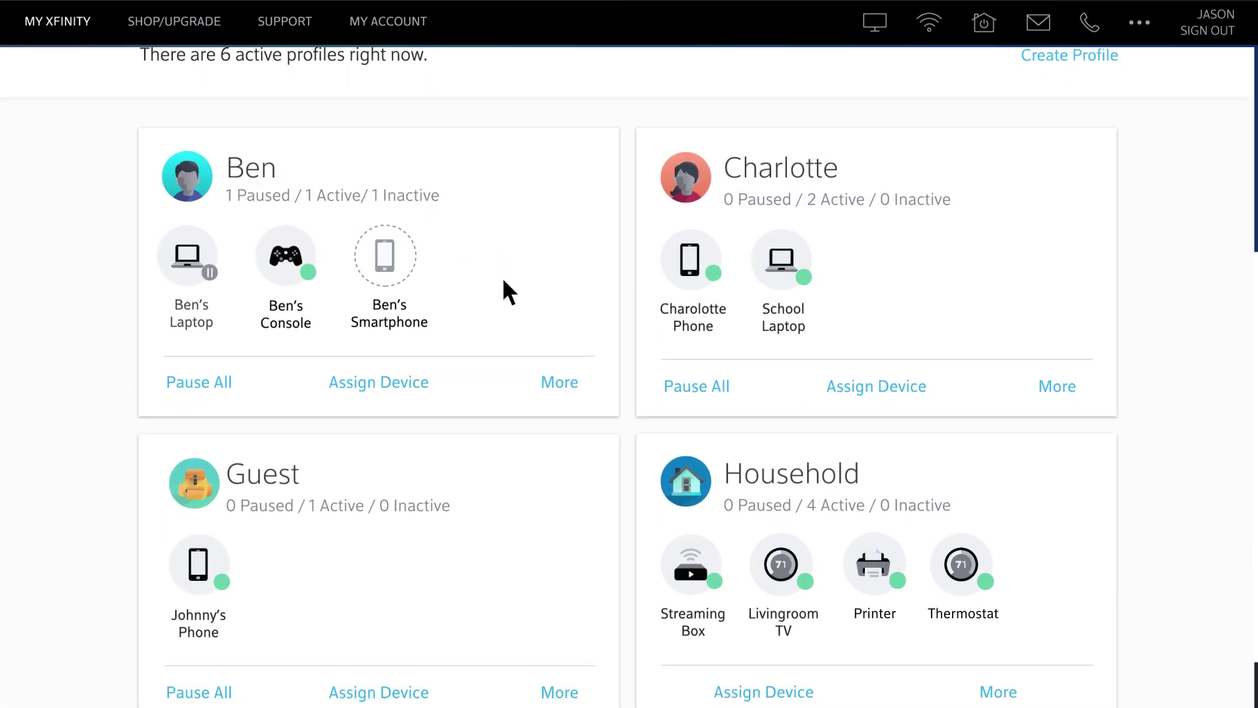
scroll(502, 276, down, 2)
scroll(546, 359, down, 2)
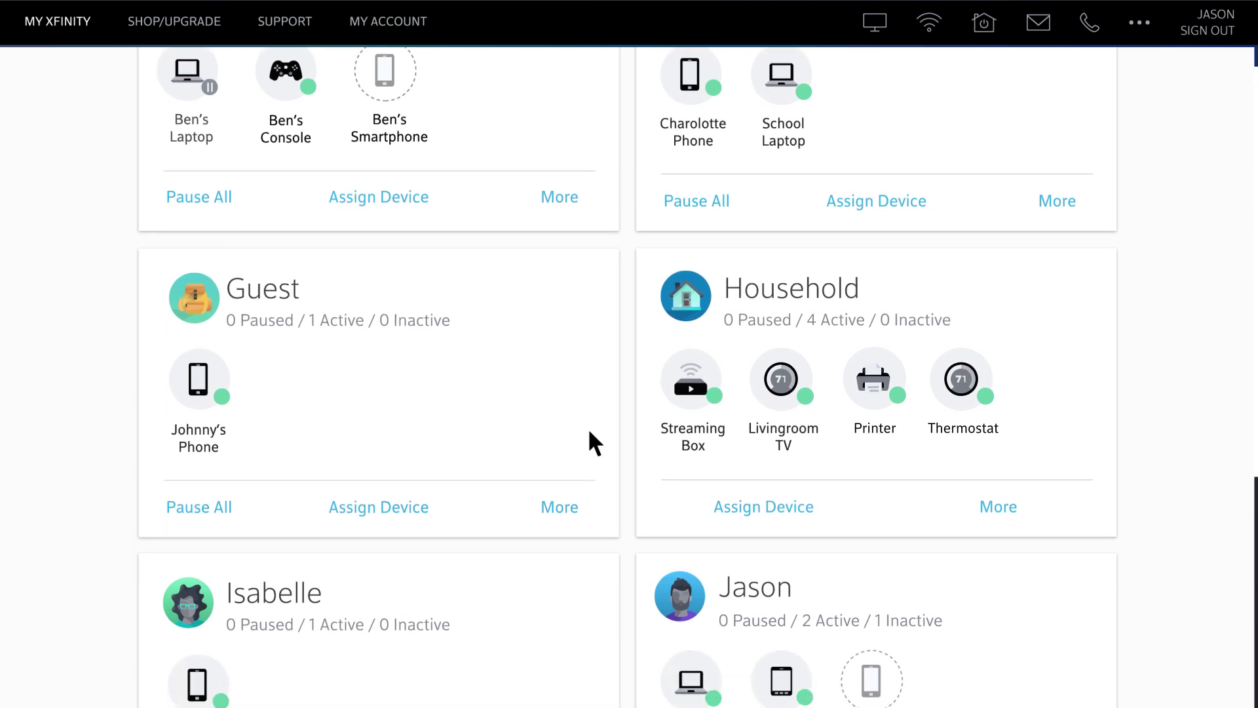
scroll(599, 447, down, 2)
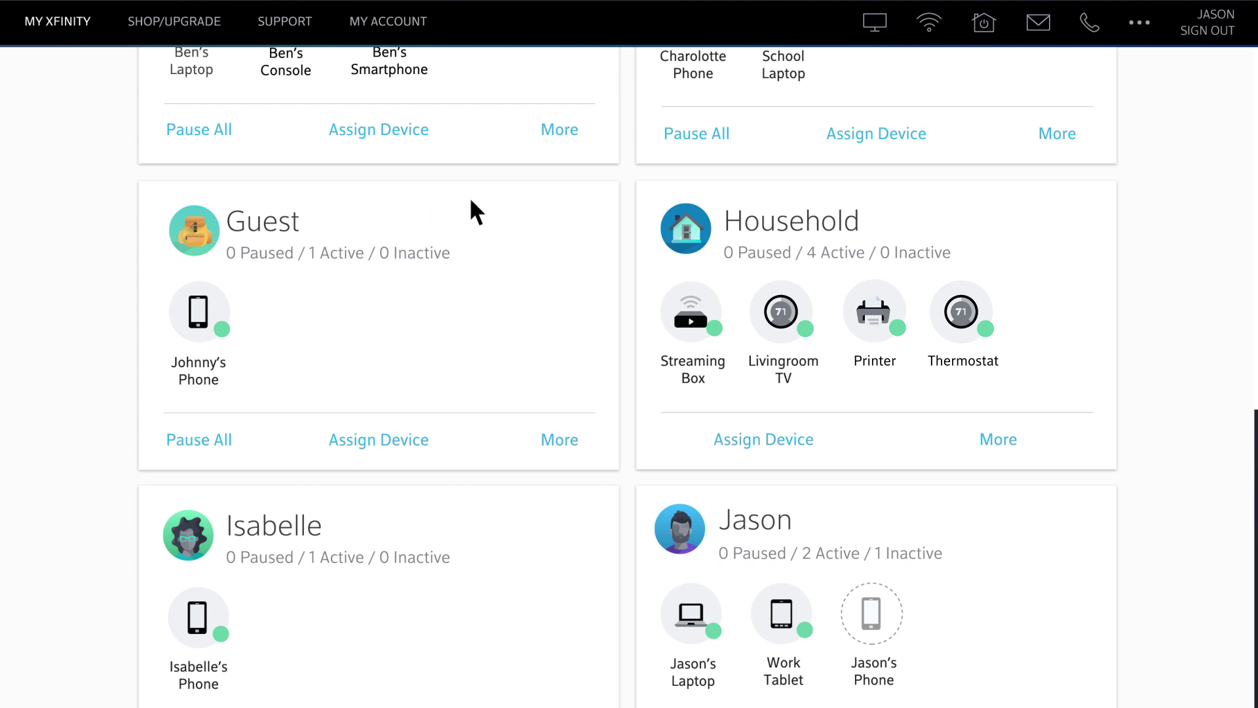
scroll(578, 179, up, 3)
scroll(801, 140, up, 5)
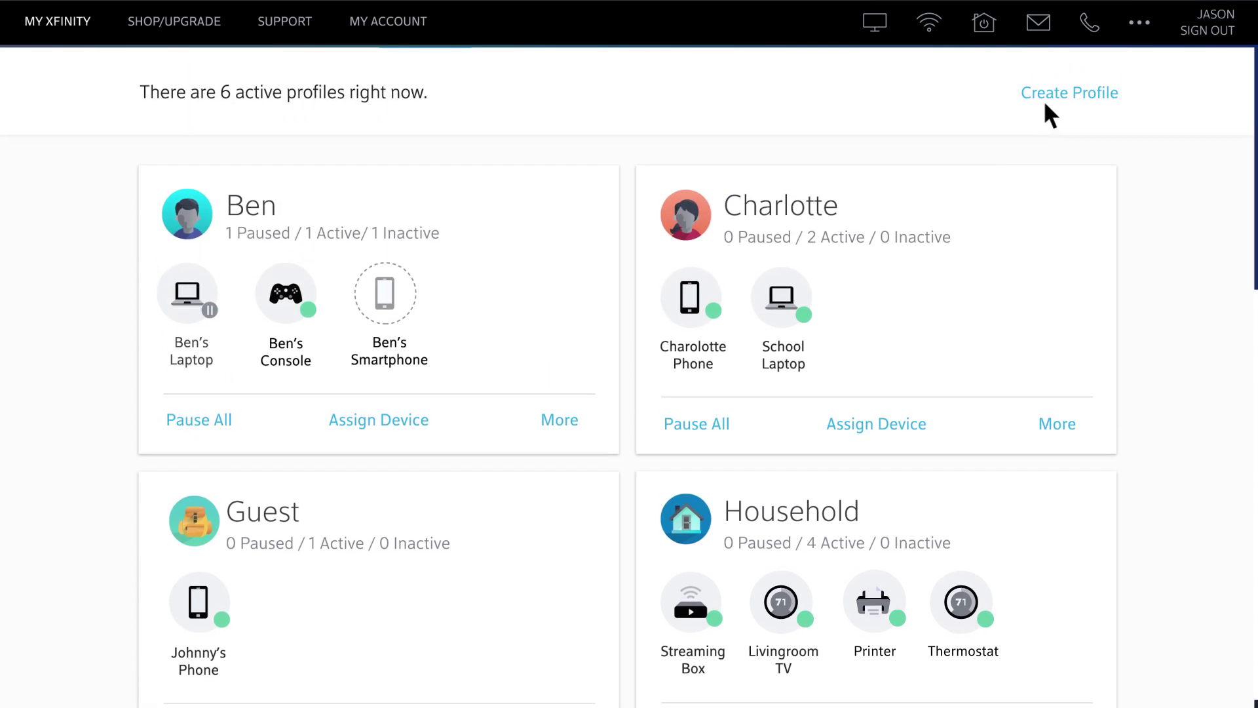
click(1105, 98)
Name the new profile 'Eric', give it the bear icon, and save it.
click(536, 211)
text(E)
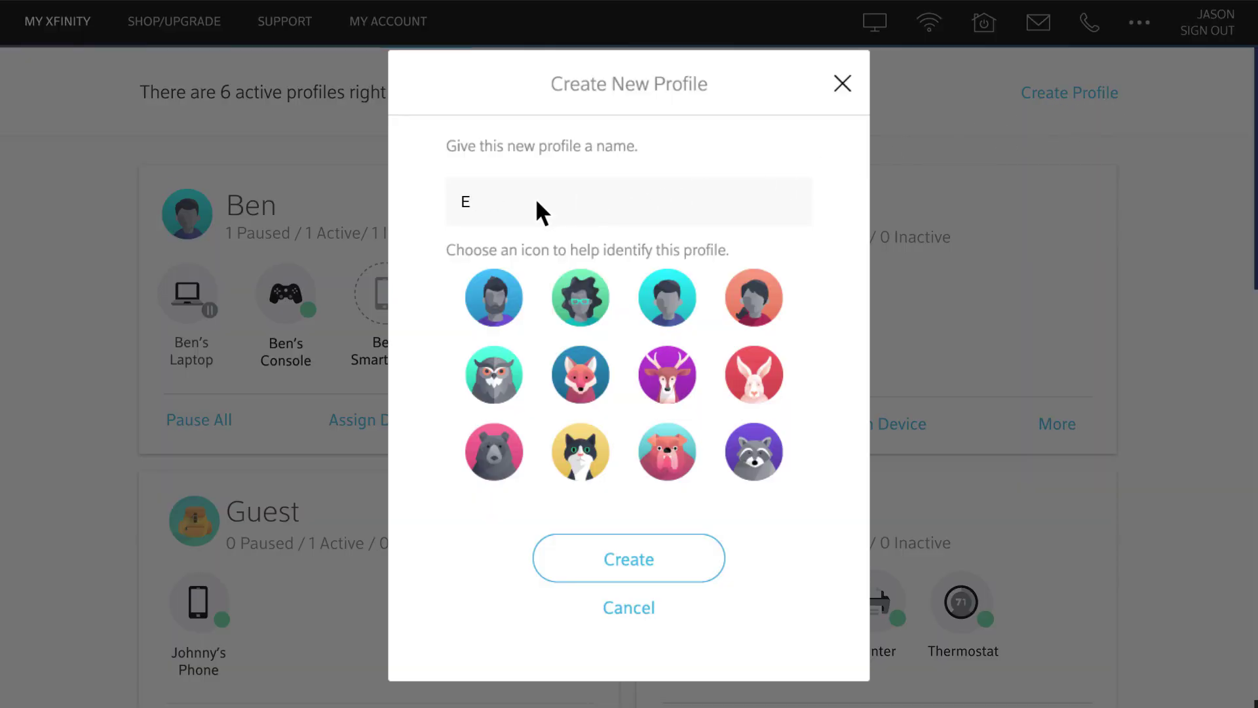
text(ric)
click(510, 452)
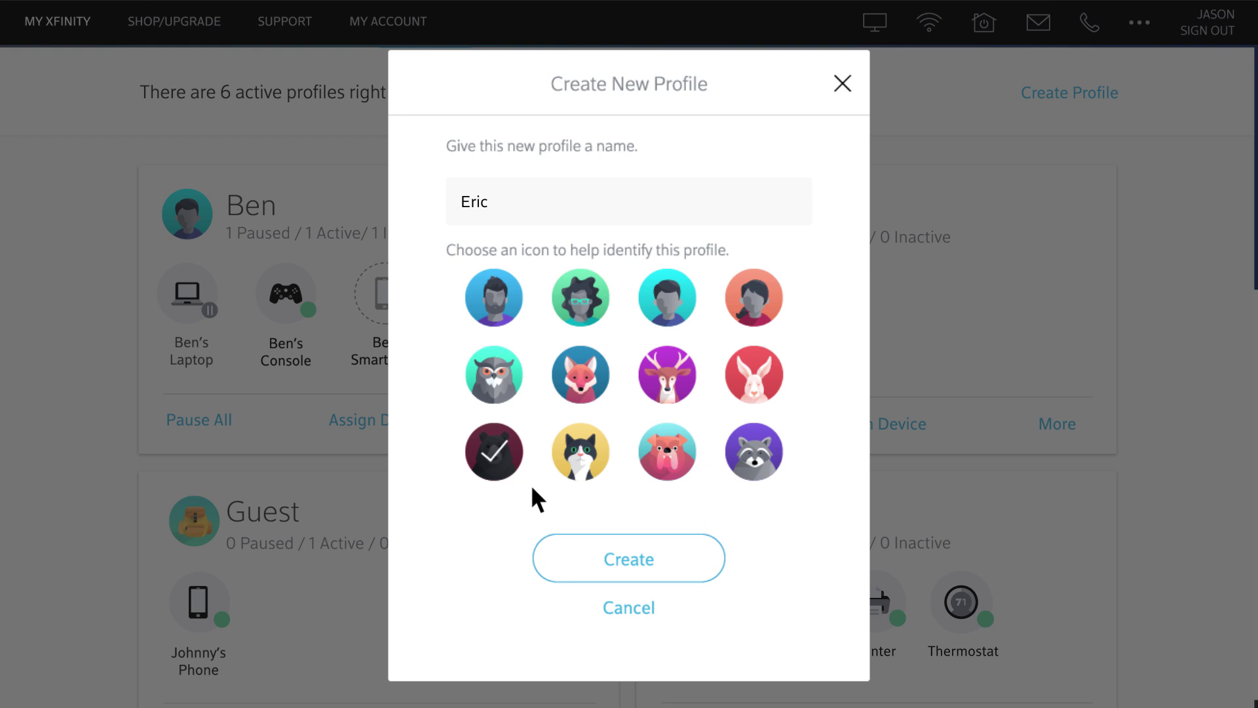
click(590, 571)
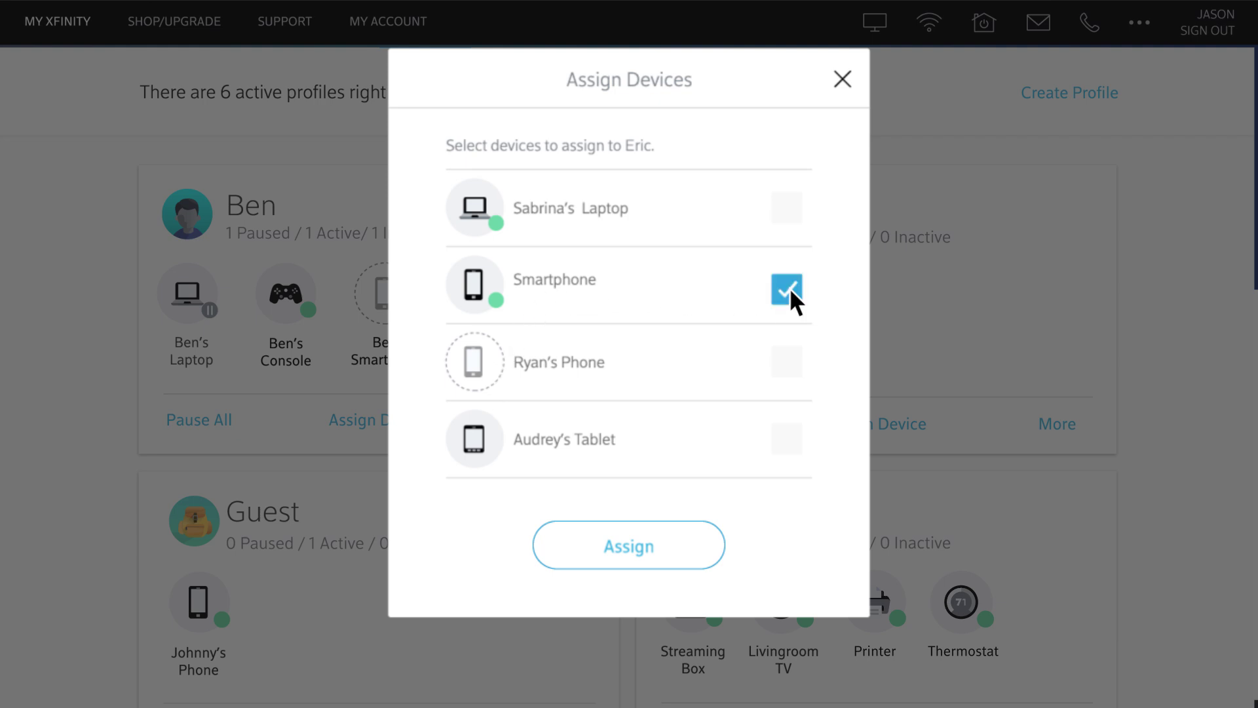
Assign the checked Smartphone to Eric and close the follow-up dialog.
click(673, 540)
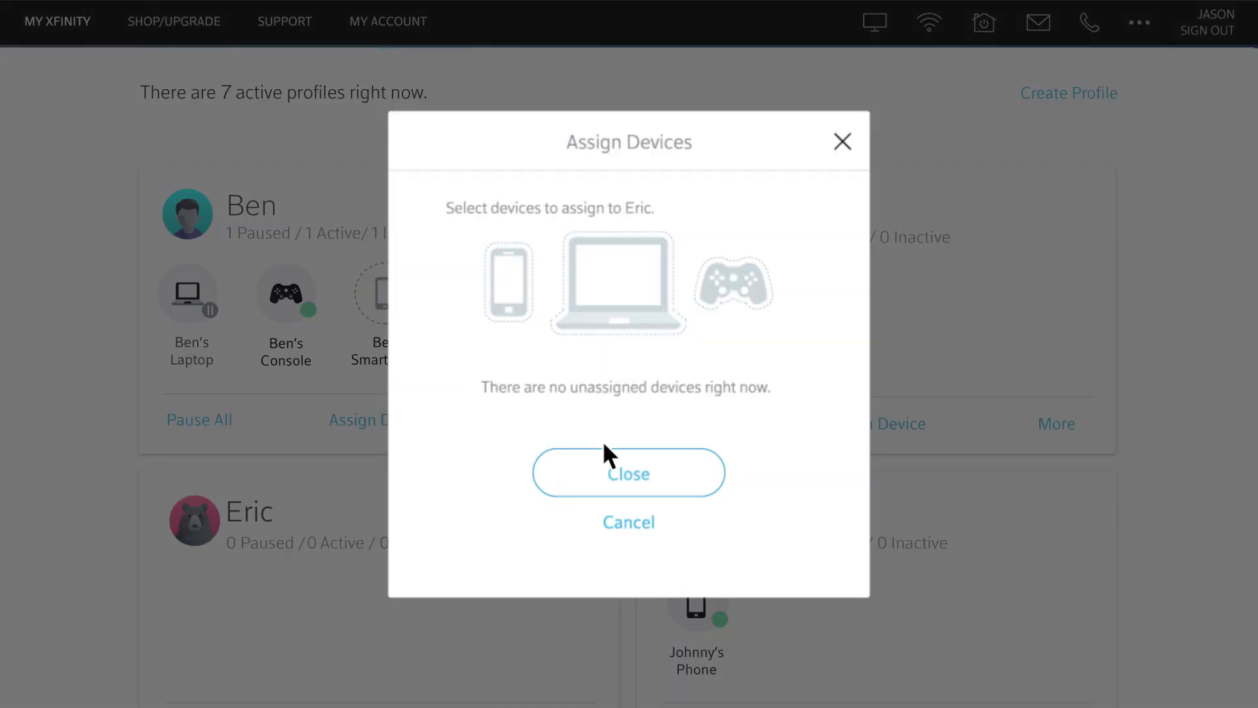
click(623, 473)
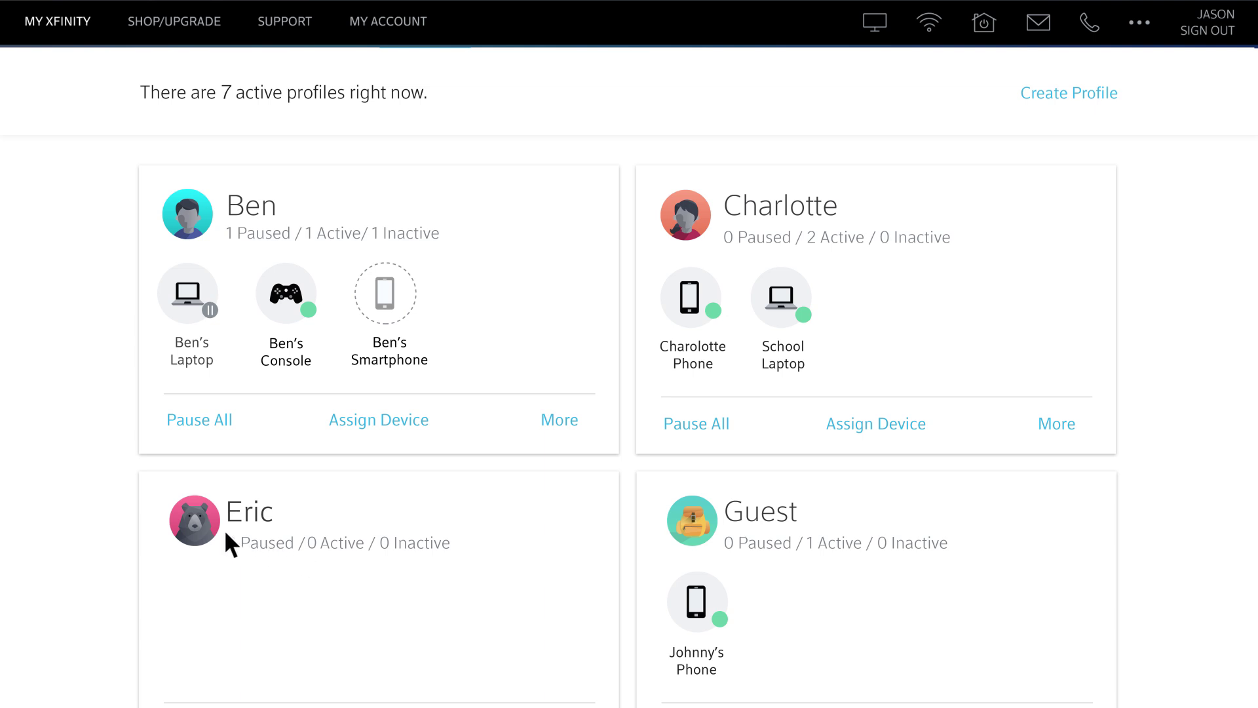
click(201, 523)
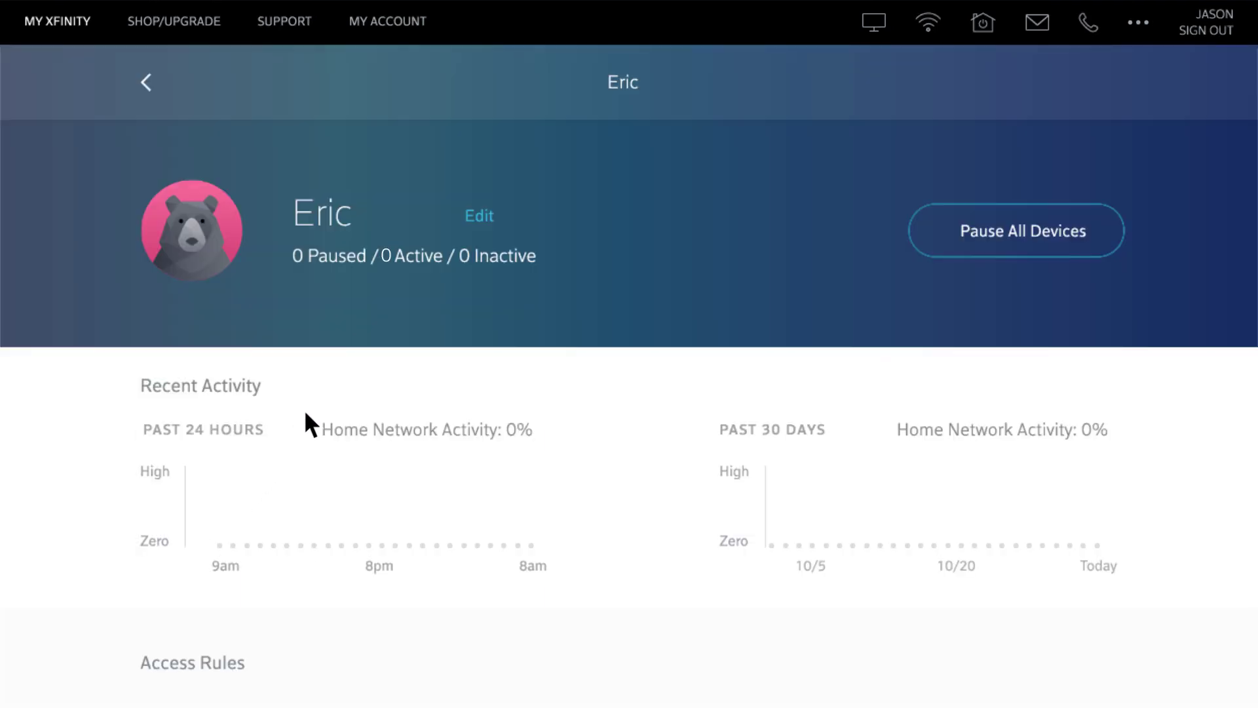
click(477, 217)
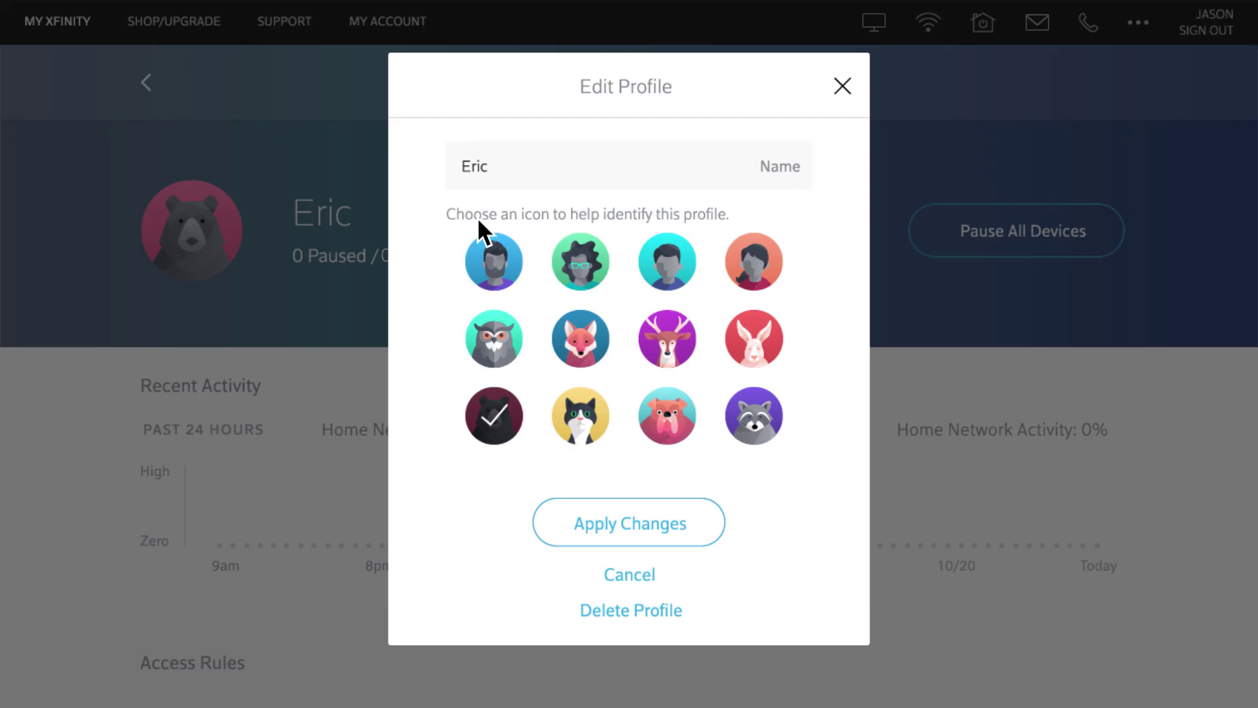
click(630, 608)
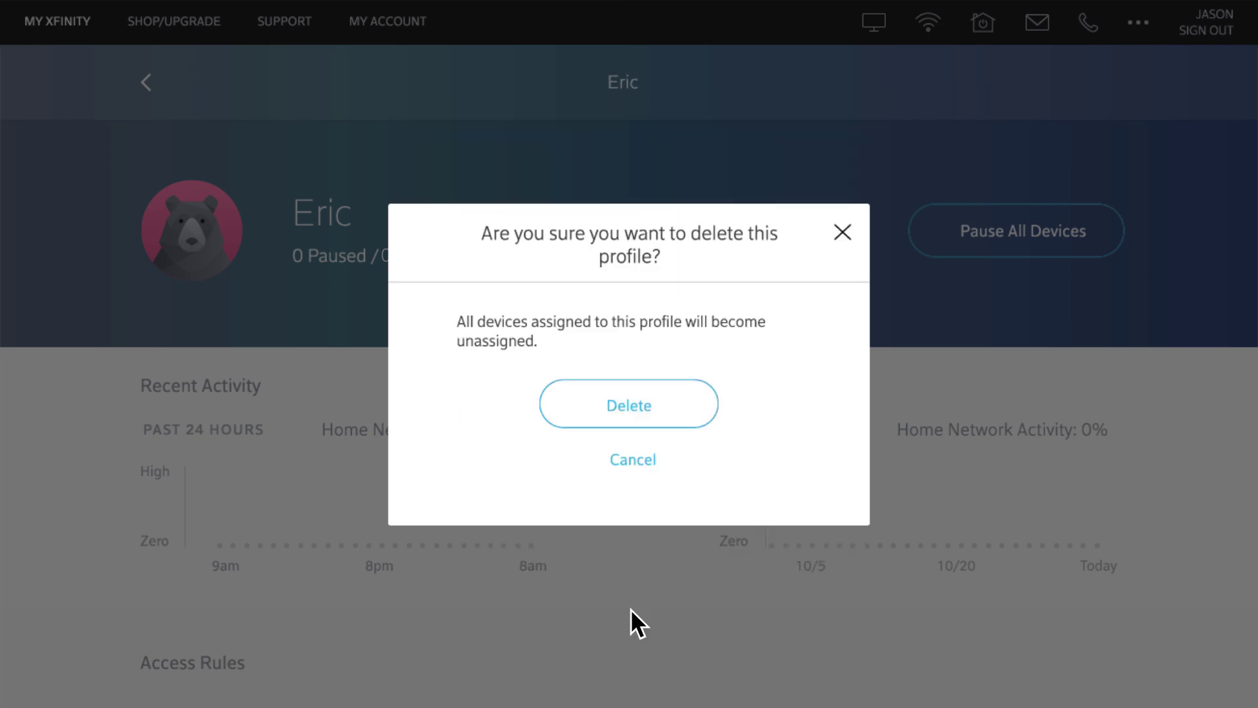
click(672, 403)
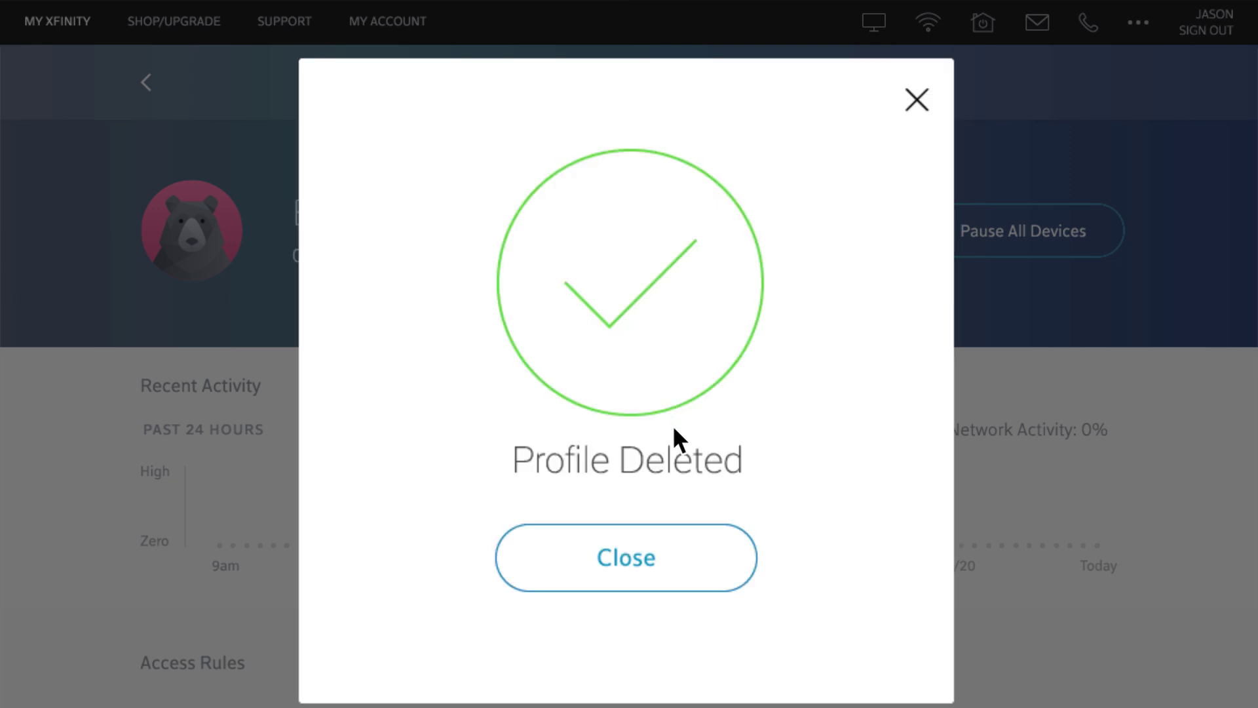
click(677, 558)
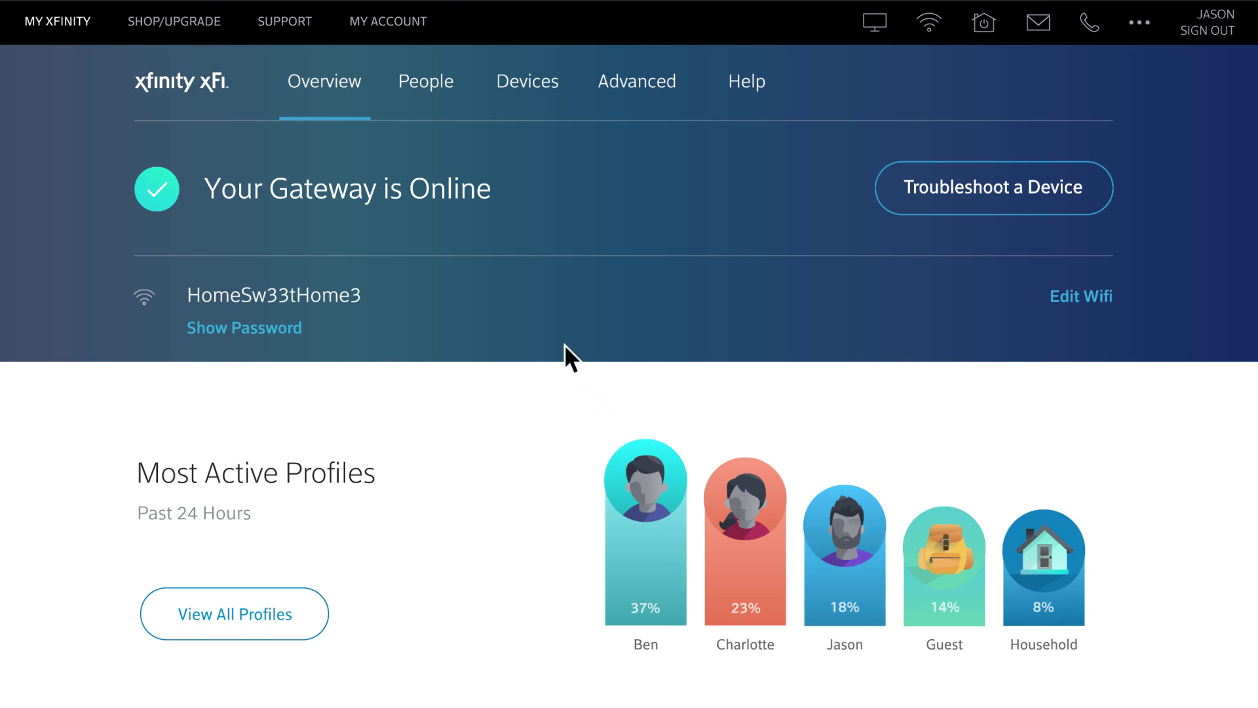
click(429, 88)
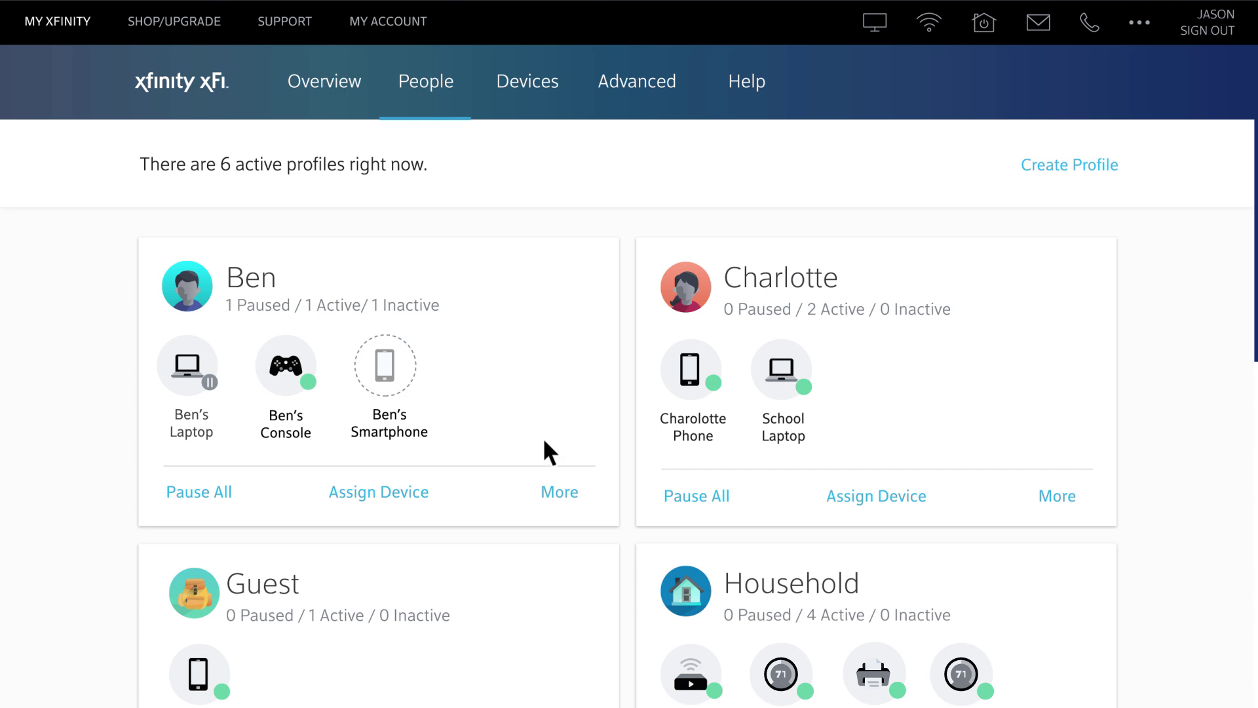
click(560, 492)
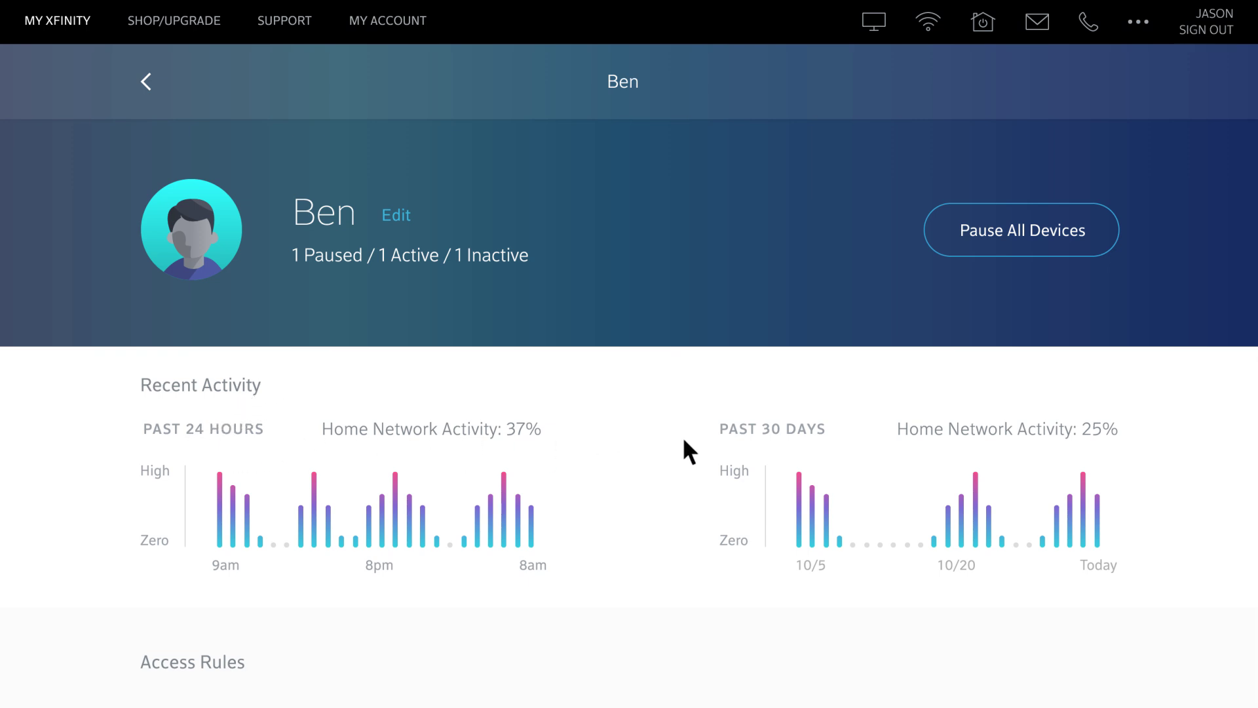
click(148, 81)
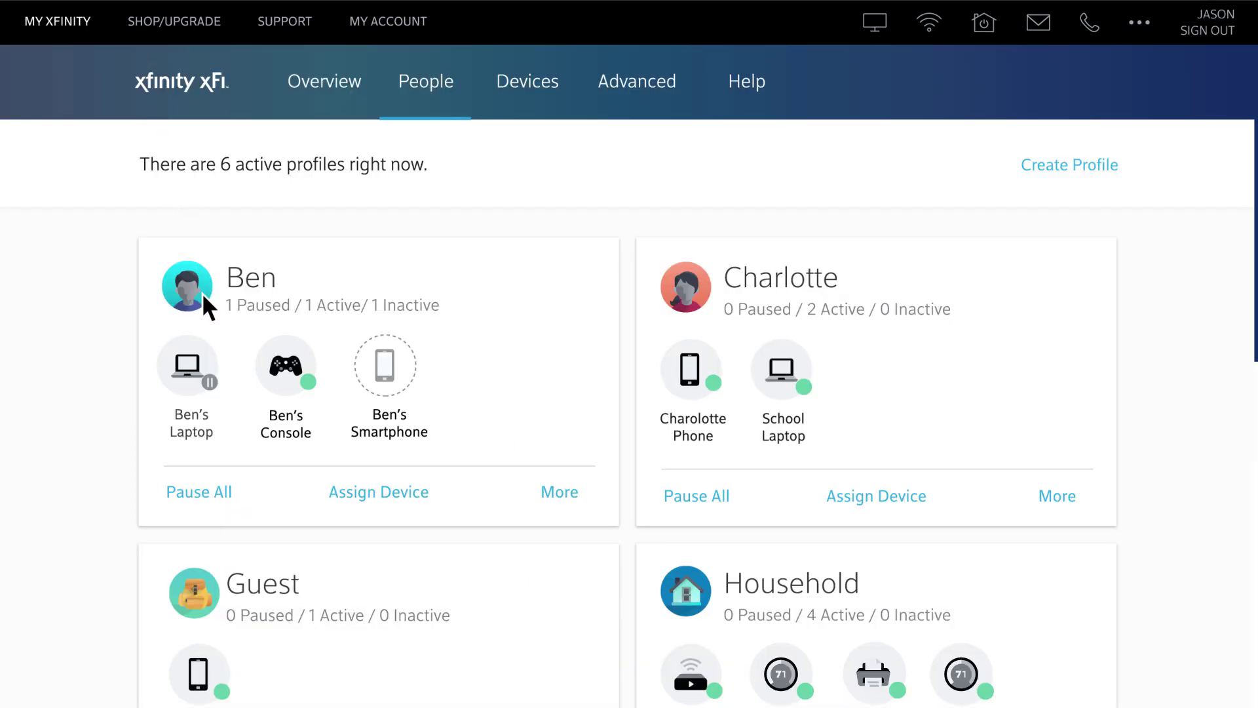
click(326, 86)
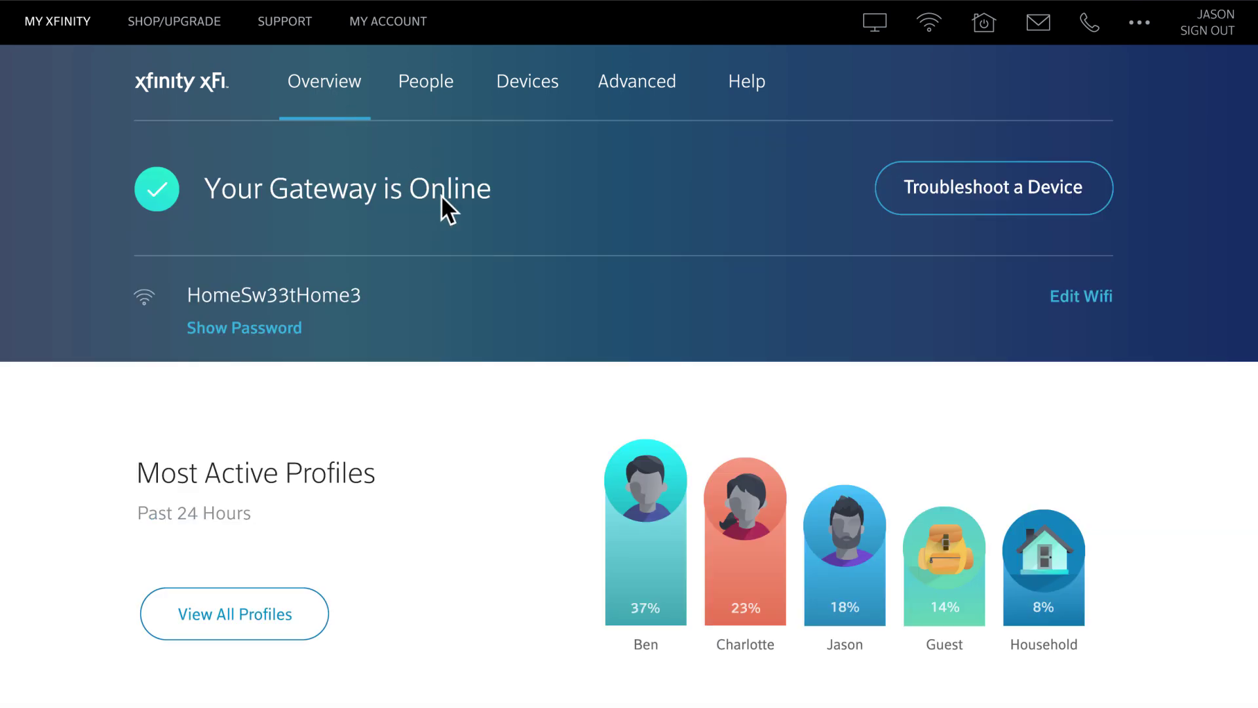
click(747, 487)
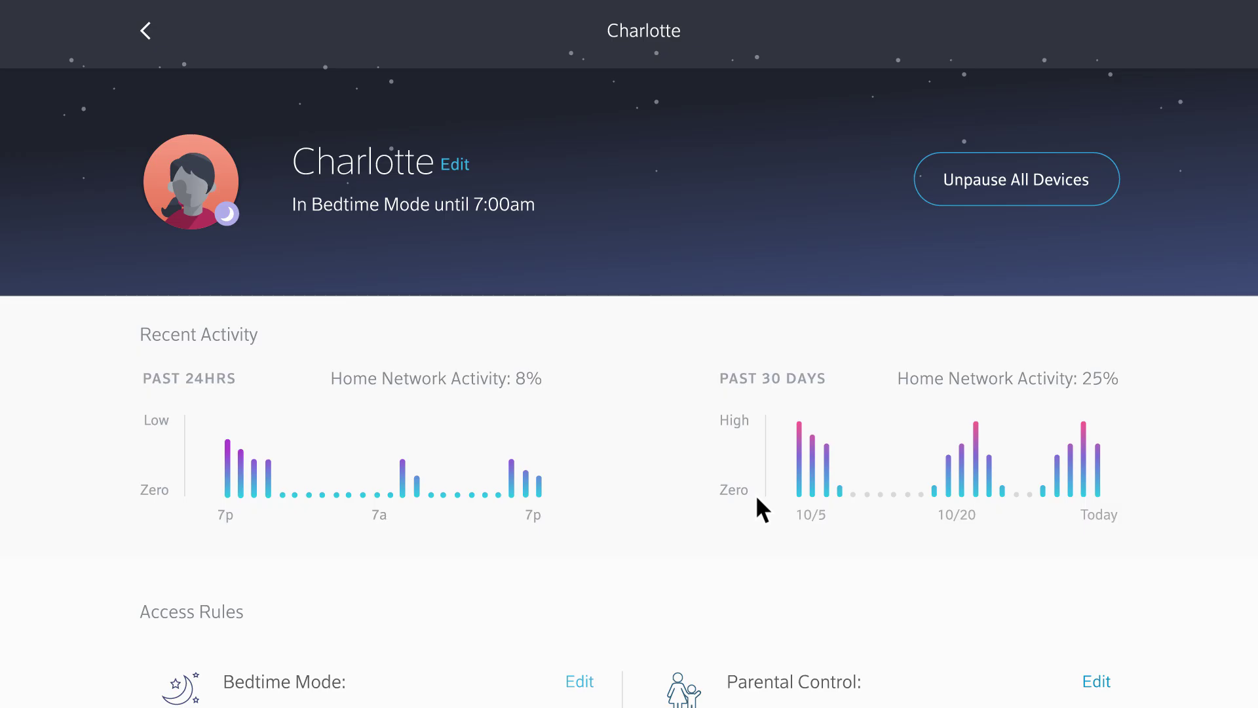